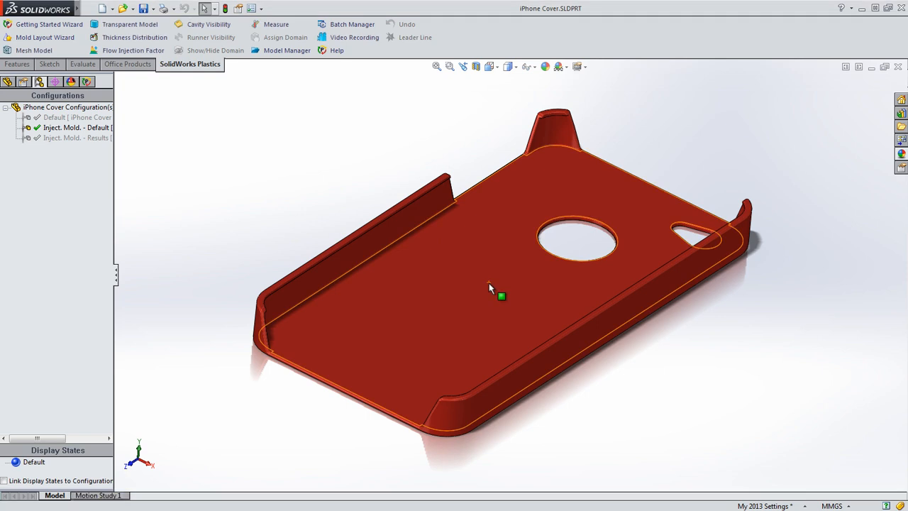
Start the Getting Started Wizard for the plastics study, keep its pane pinned open and choose a shell mesh.
left_click(87, 83)
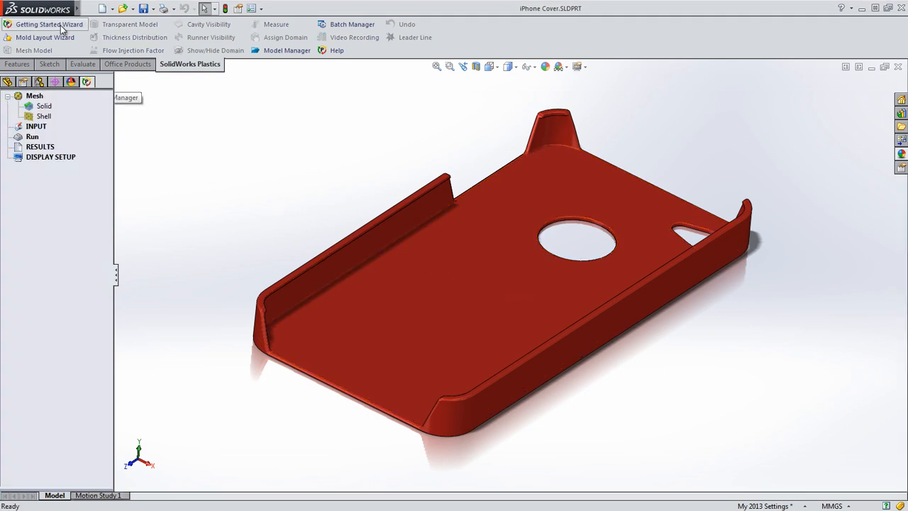
left_click(84, 25)
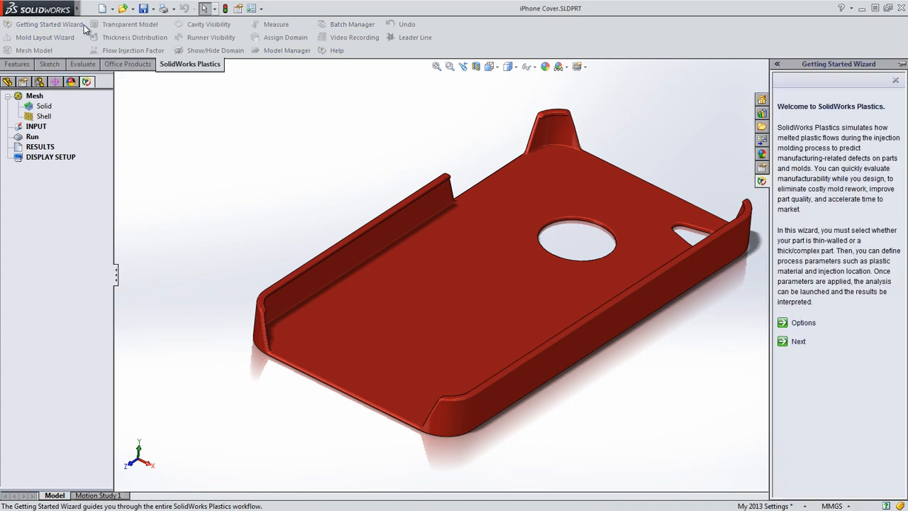
left_click(901, 64)
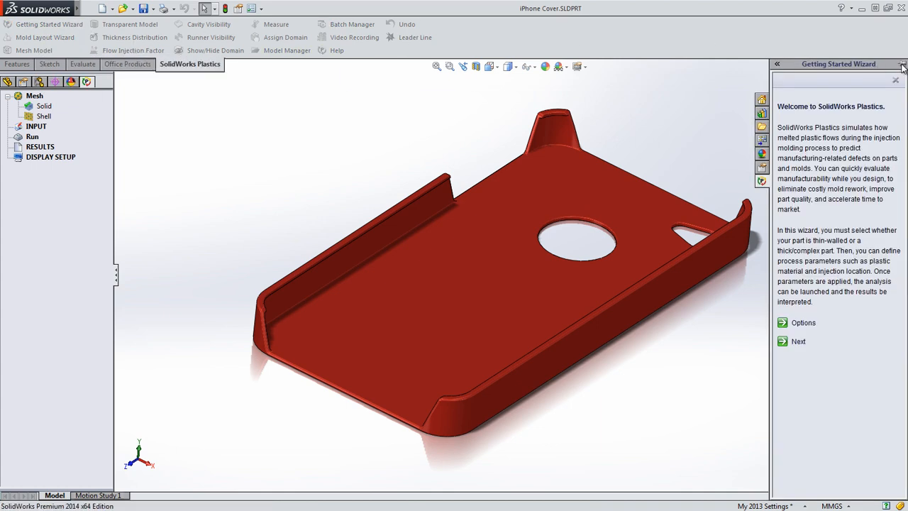
left_click(802, 341)
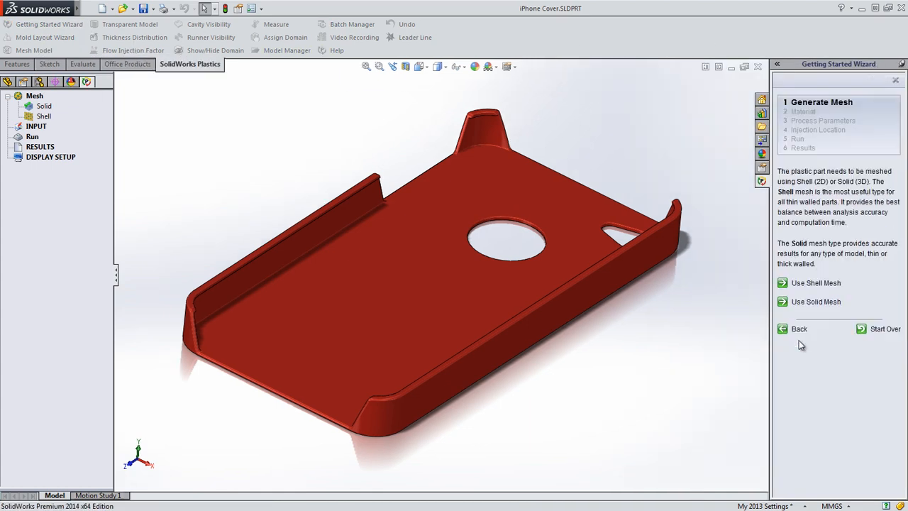
left_click(824, 283)
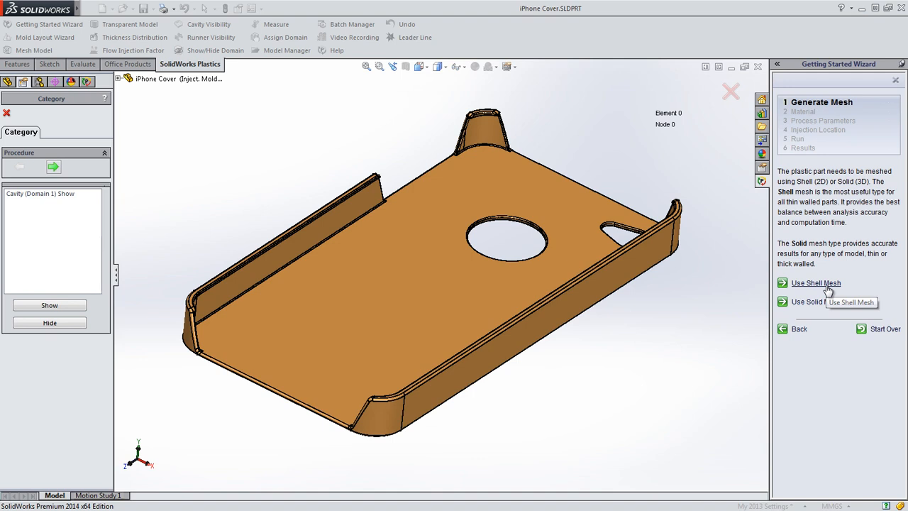
Mesh the Cavity (Domain 1) surface with triangle size 10 and Auto local refinement, and complete the shell mesh.
left_click(65, 193)
left_click(52, 169)
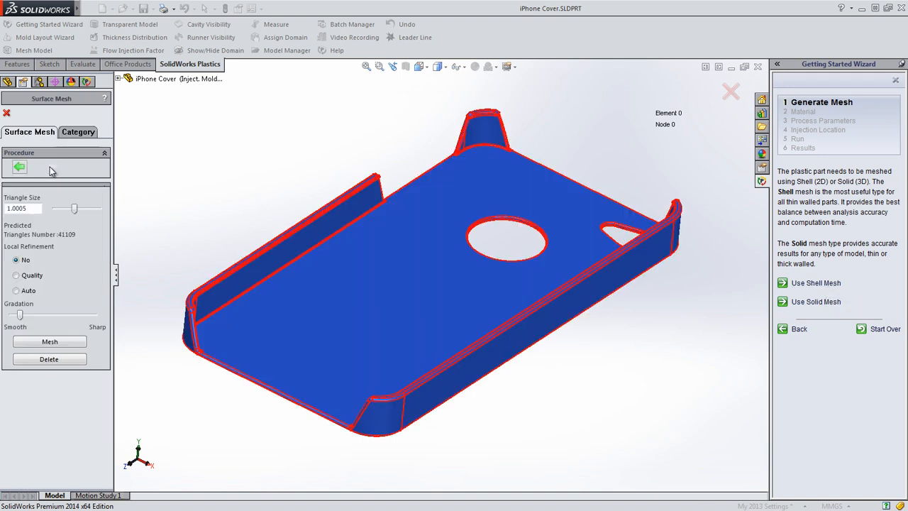
double_click(14, 209)
type("10")
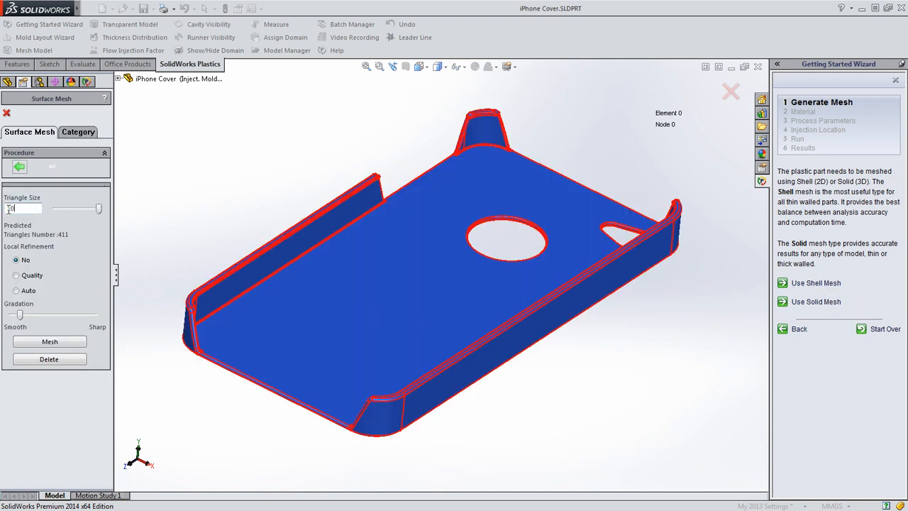
left_click(16, 290)
left_click(23, 340)
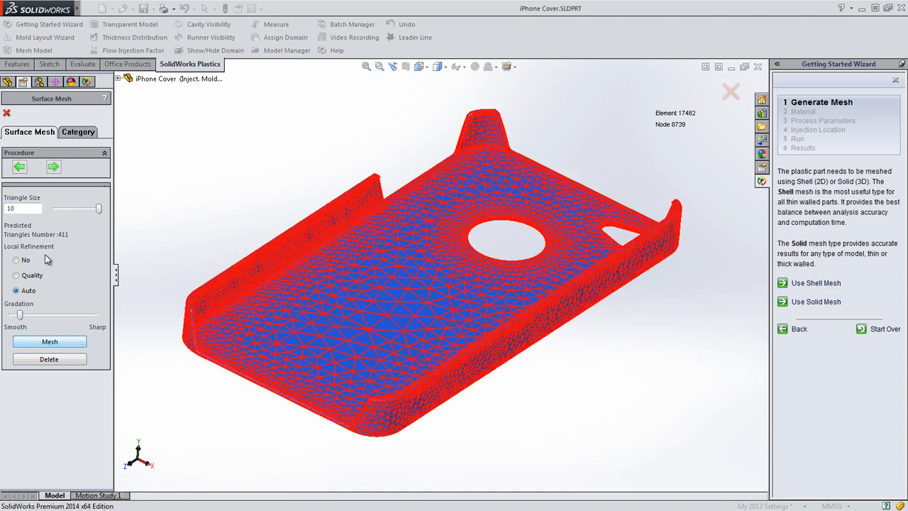
left_click(54, 169)
left_click(7, 113)
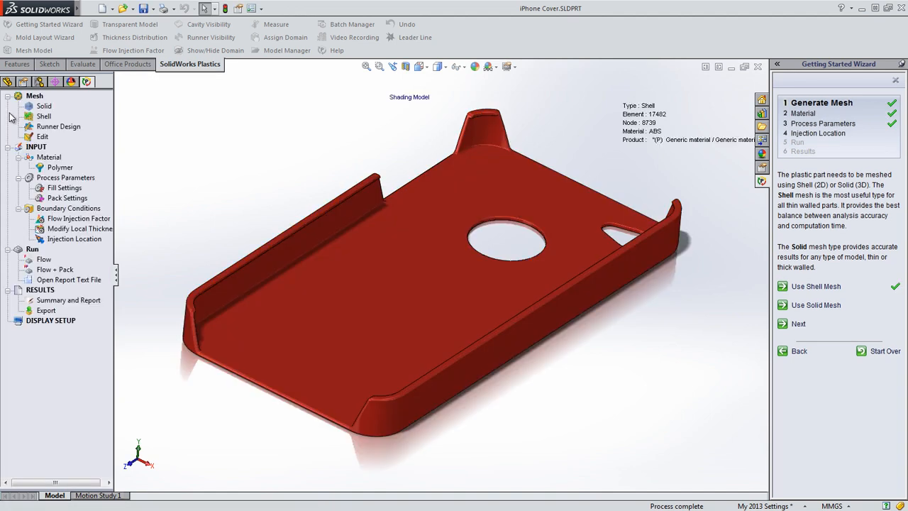
Use the generic ABS material from the ABS family in the default databank for the cavity.
left_click(798, 324)
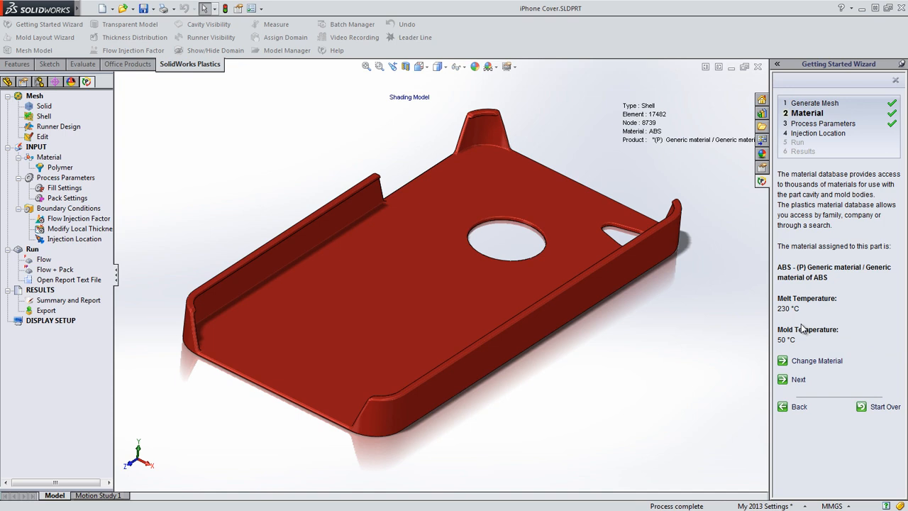
left_click(816, 361)
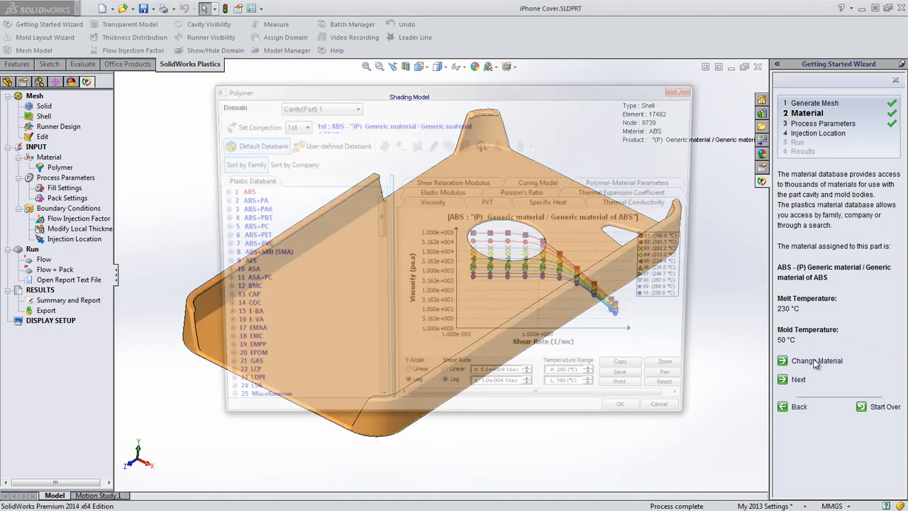
left_click(216, 191)
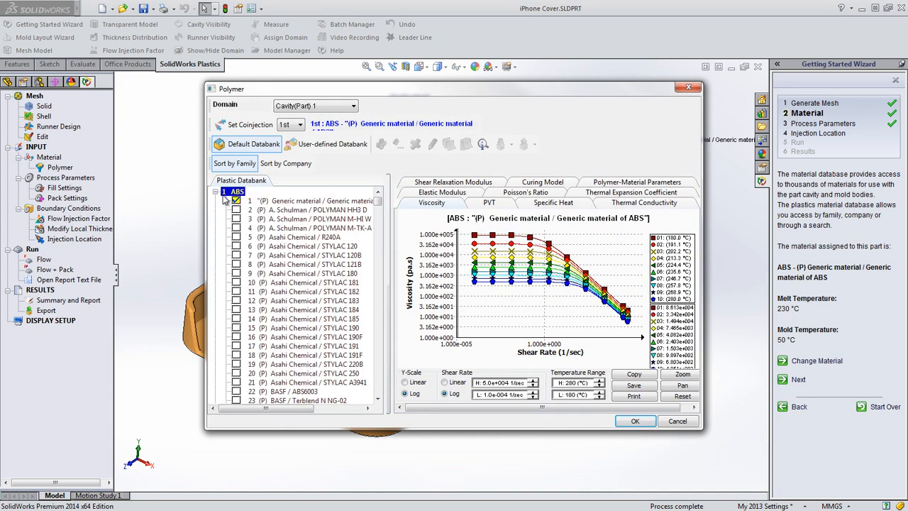
left_click(622, 418)
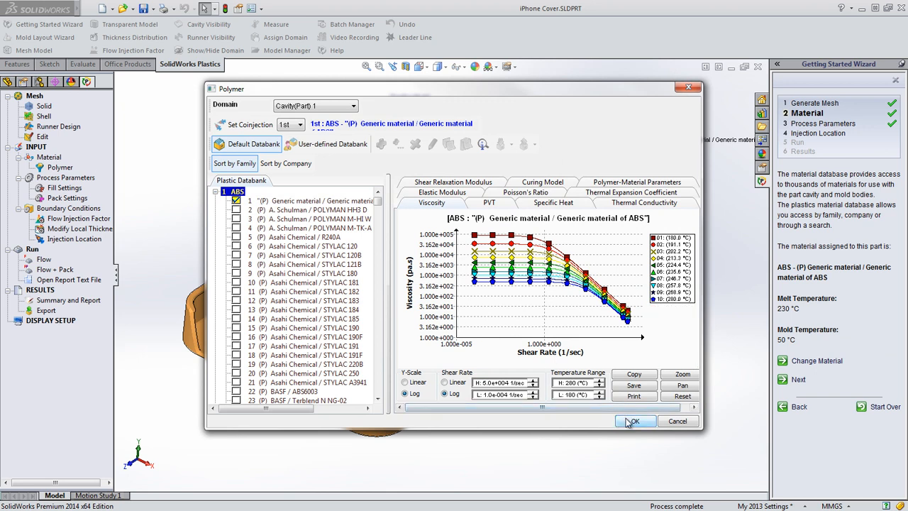
Review the fill settings, including the advanced options, and accept the automatically calculated process parameters.
left_click(797, 380)
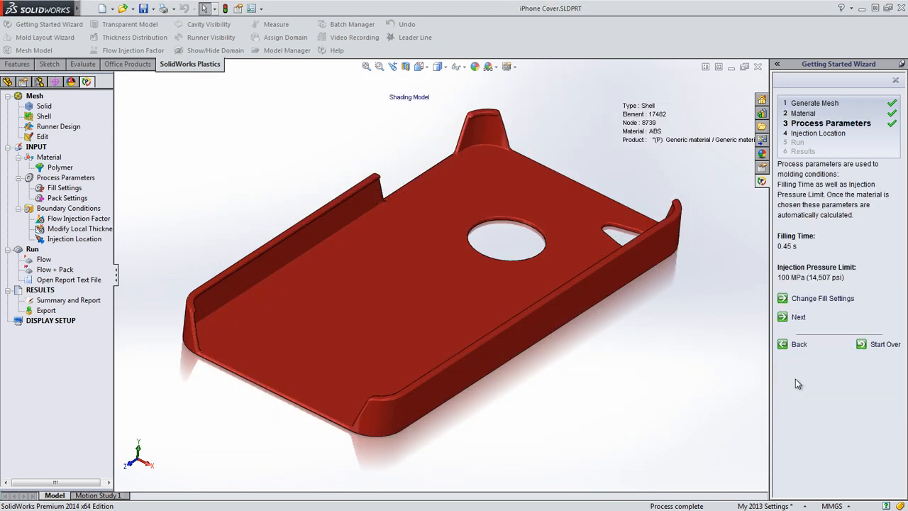
left_click(805, 301)
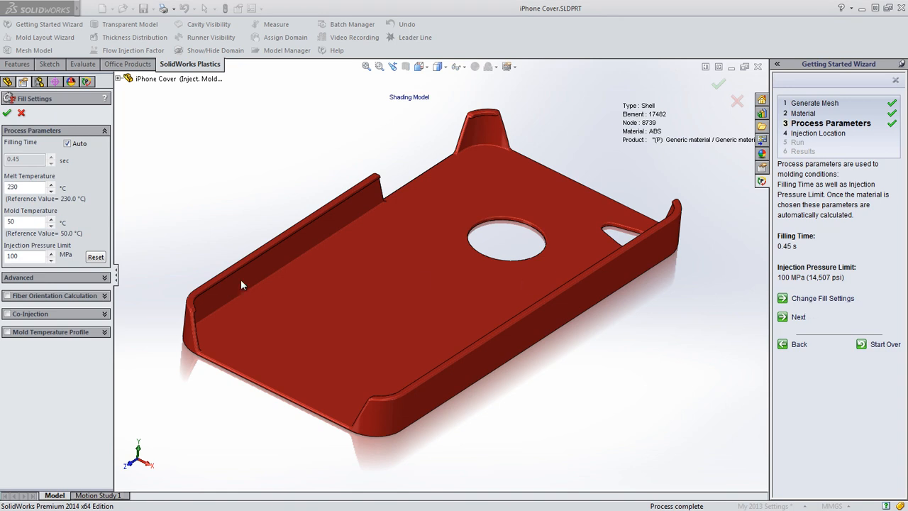
left_click(77, 278)
mouse_move(106, 274)
left_mouse_down()
mouse_move(111, 306)
mouse_move(114, 264)
left_mouse_up()
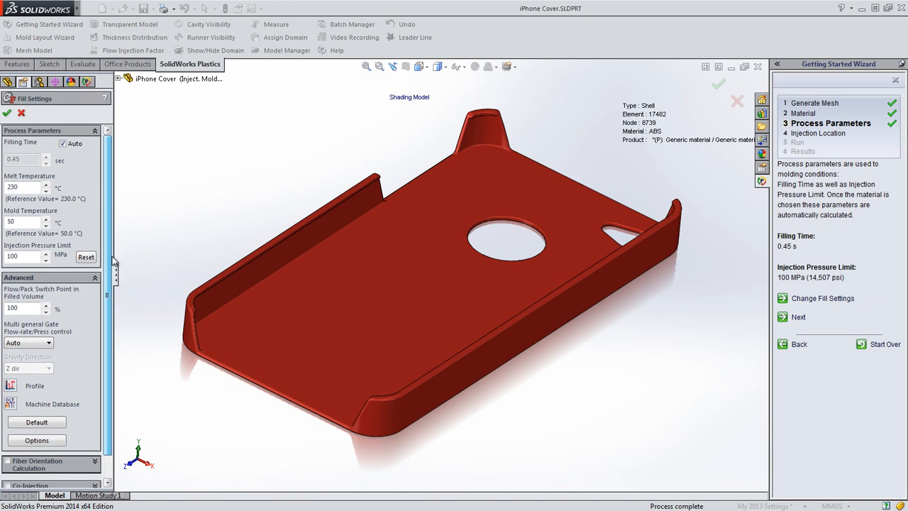
left_click(7, 114)
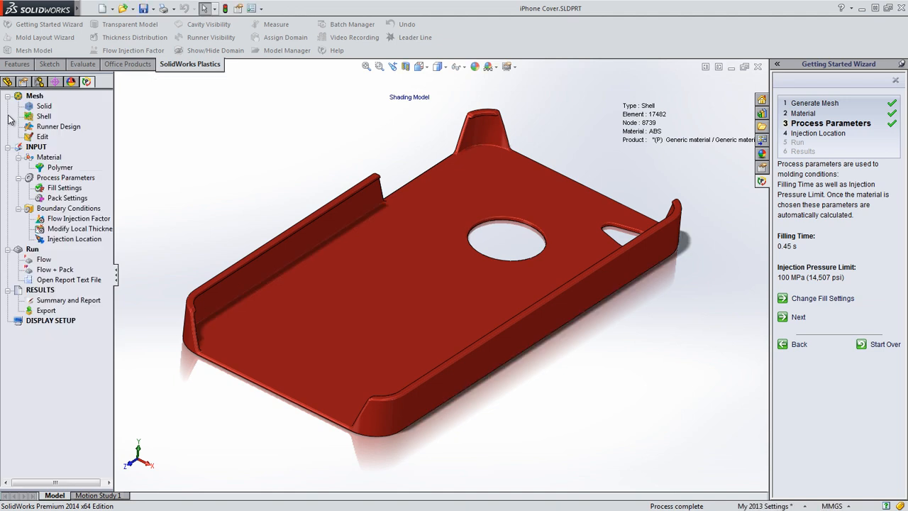
Add one injection location near the middle of the cover's inner back face, at about (-1.81, -1.59, -9.72).
left_click(798, 317)
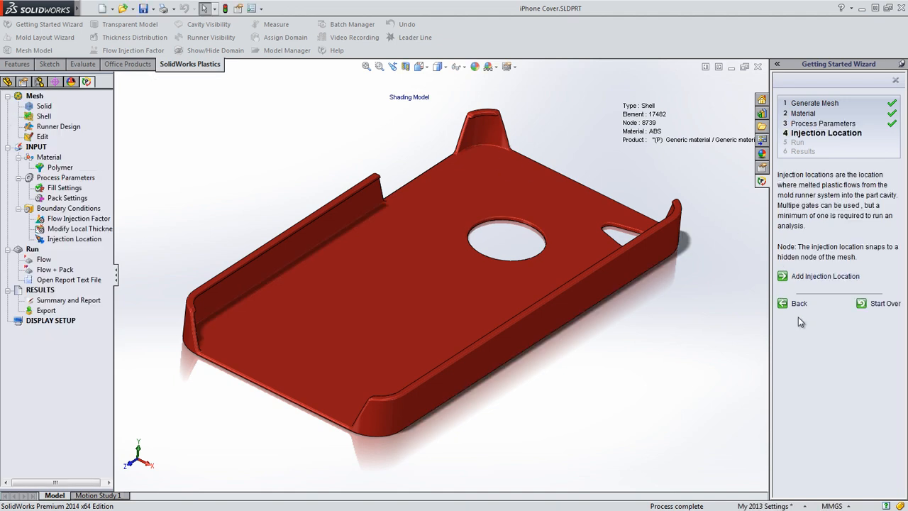
left_click(786, 277)
left_click(449, 270)
left_click(12, 375)
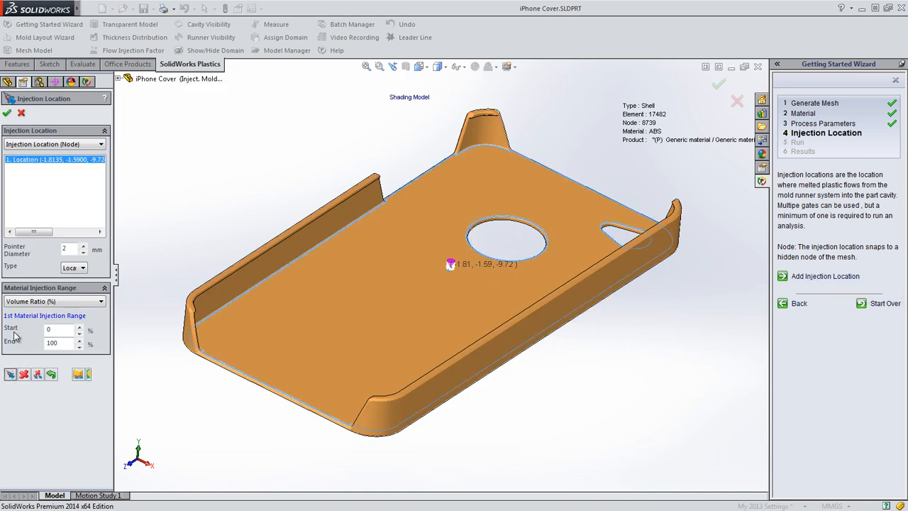
left_click(7, 113)
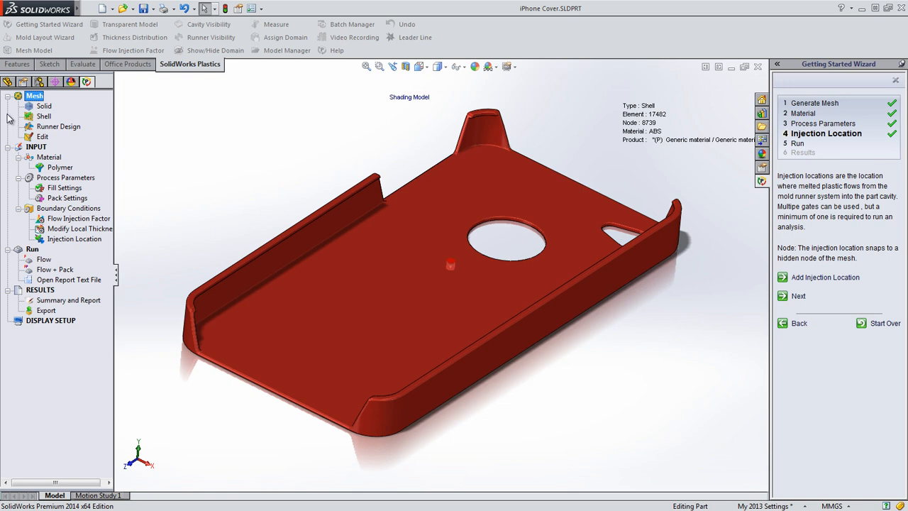
Advance the wizard to its Run stage without starting the simulation, then close the wizard and its pane.
left_click(799, 297)
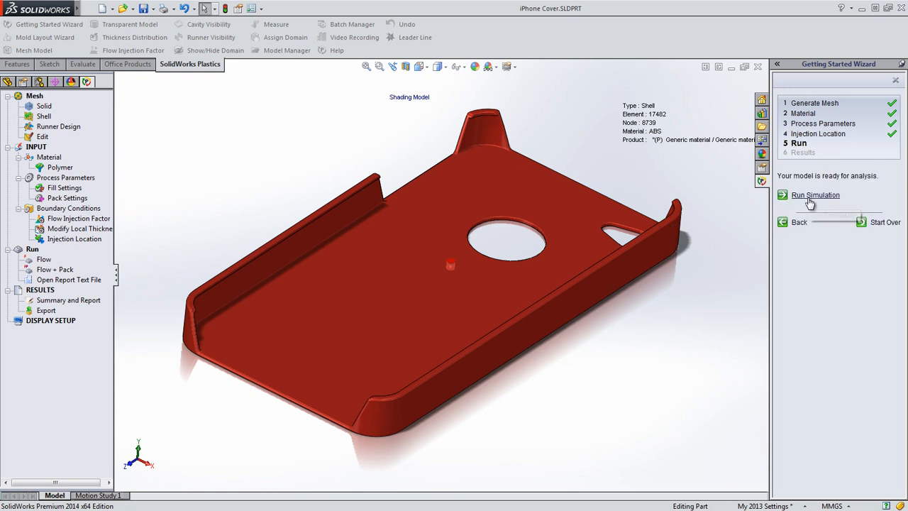
left_click(895, 82)
left_click(902, 64)
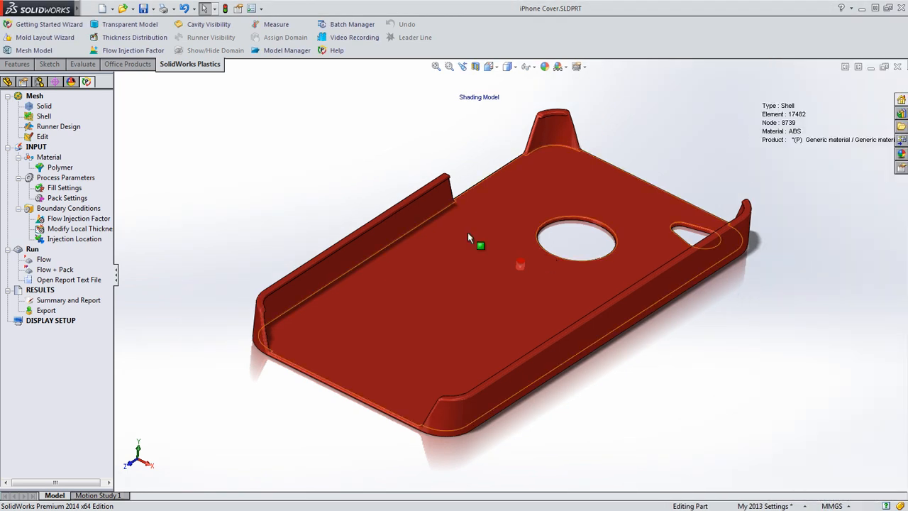
Try a multi-gate runner layout with three gate points along the cover's long outer side wall, then discard it.
left_click(57, 128)
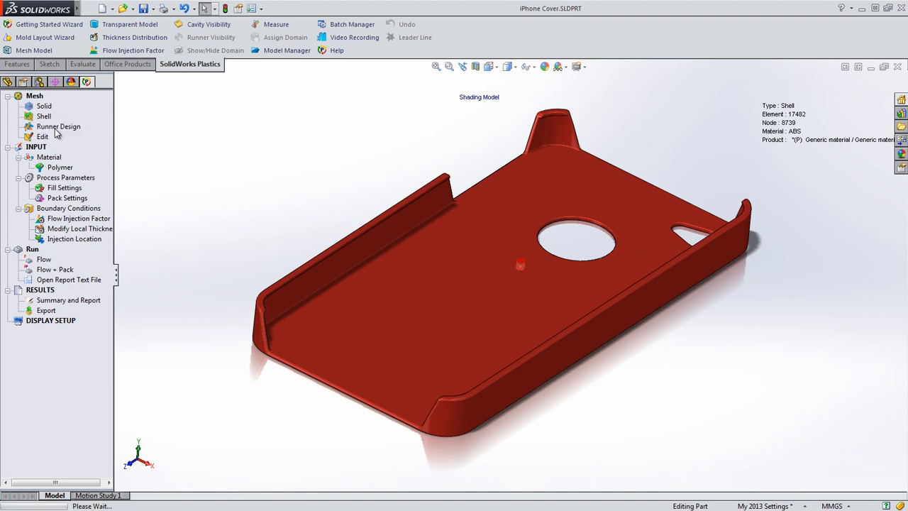
left_click(9, 175)
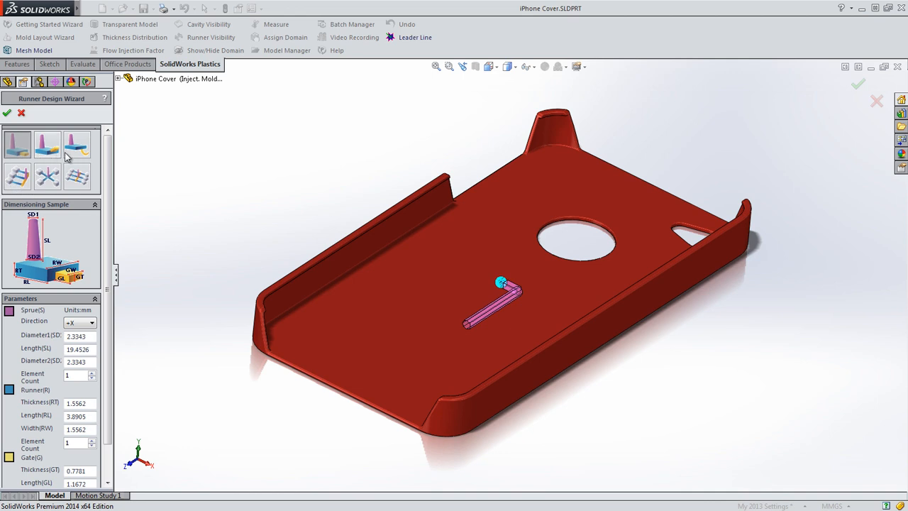
left_click(19, 177)
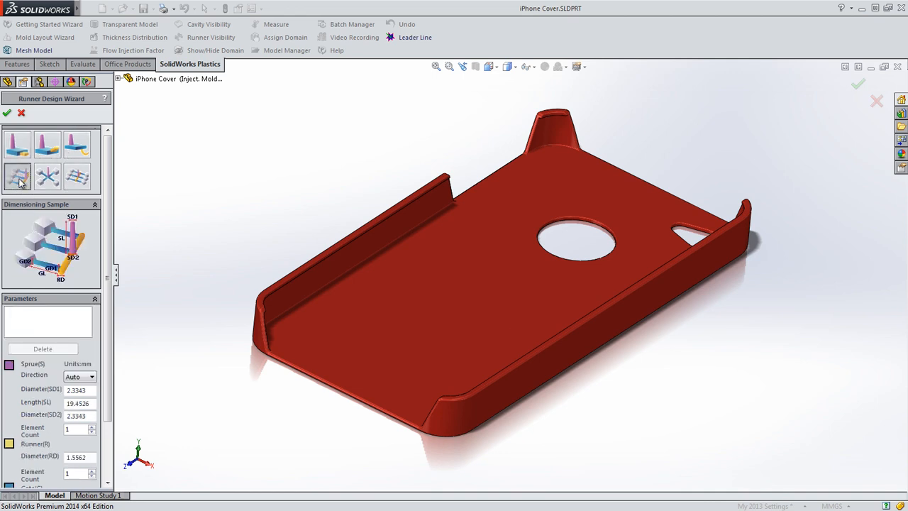
left_click(532, 376)
left_click(628, 327)
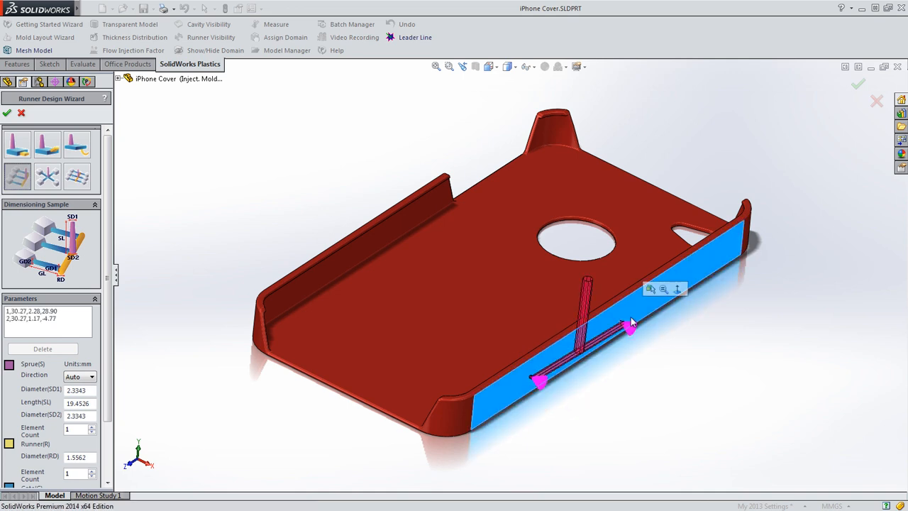
left_click(701, 279)
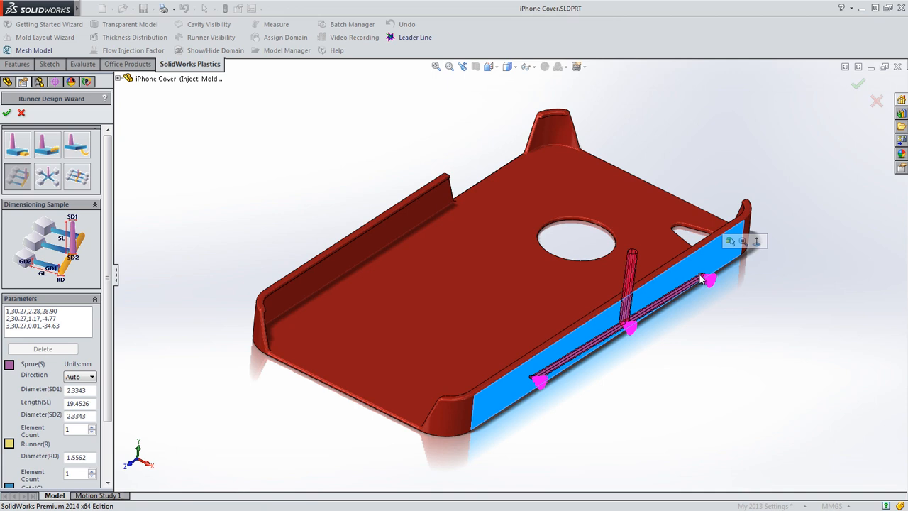
left_click(877, 102)
left_click(876, 103)
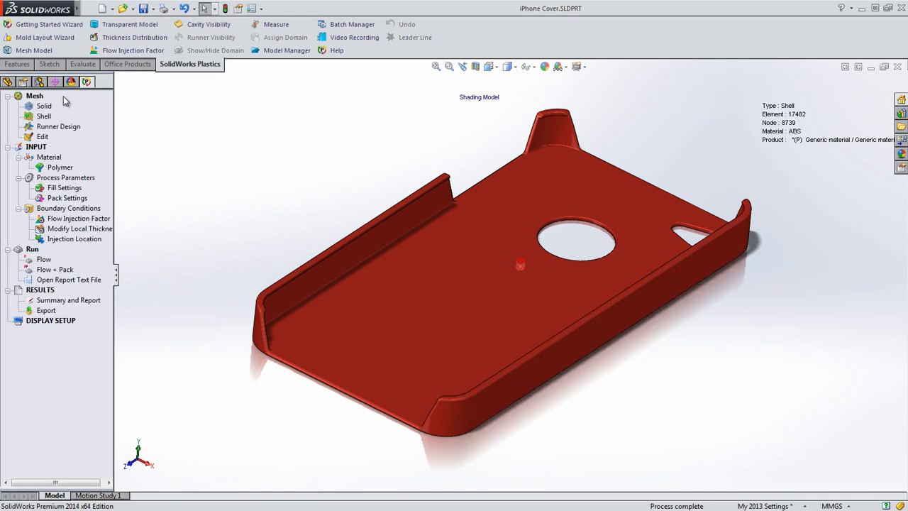
Activate the Inject. Mold. - Results configuration and open the flow results of its study.
left_click(39, 82)
double_click(48, 137)
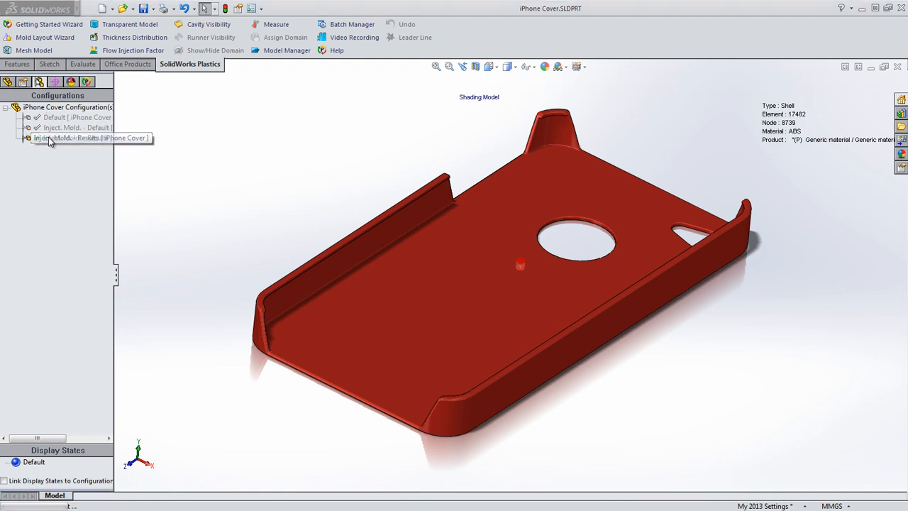
left_click(490, 285)
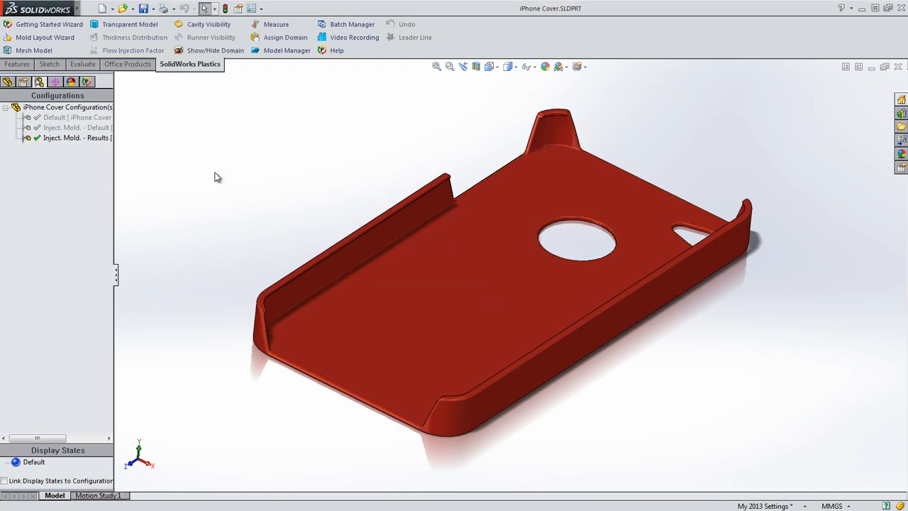
left_click(87, 82)
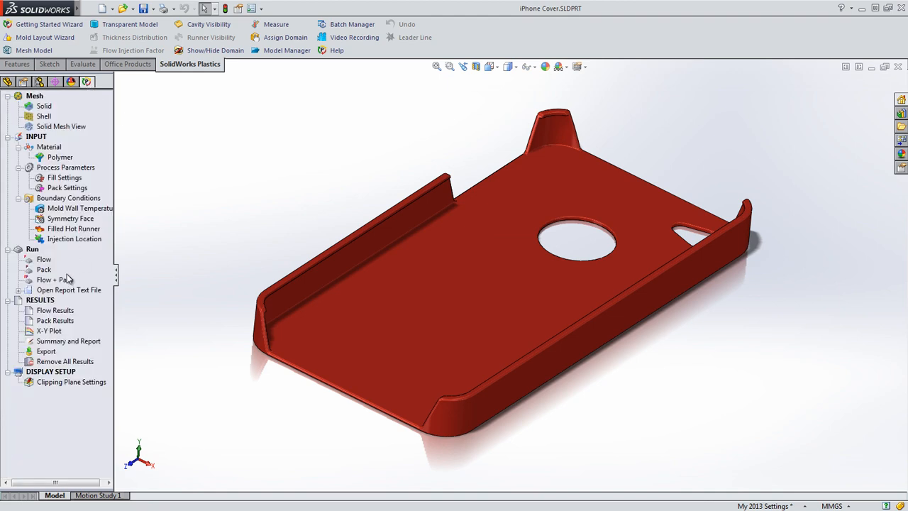
double_click(53, 312)
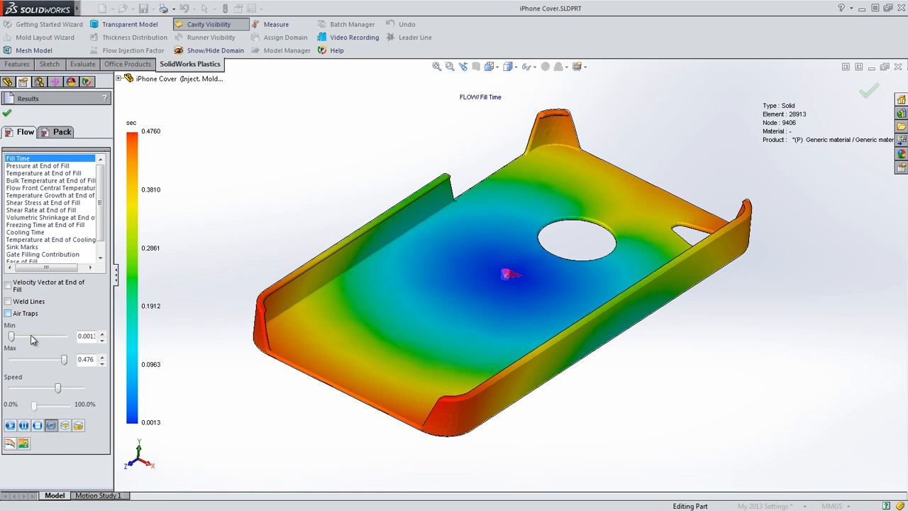
Animate the Fill Time plot to view the filling of the cavity, and open the Results Adviser.
left_click(10, 426)
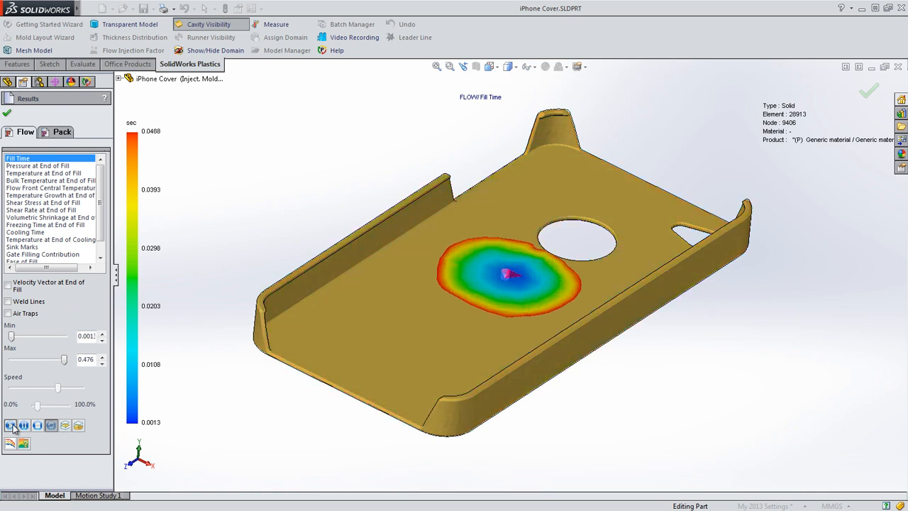
left_click(10, 425)
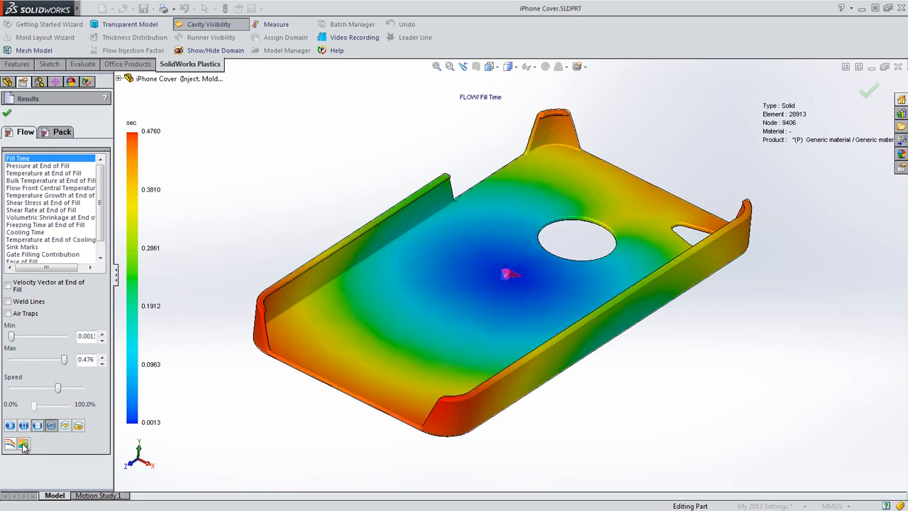
left_click(24, 444)
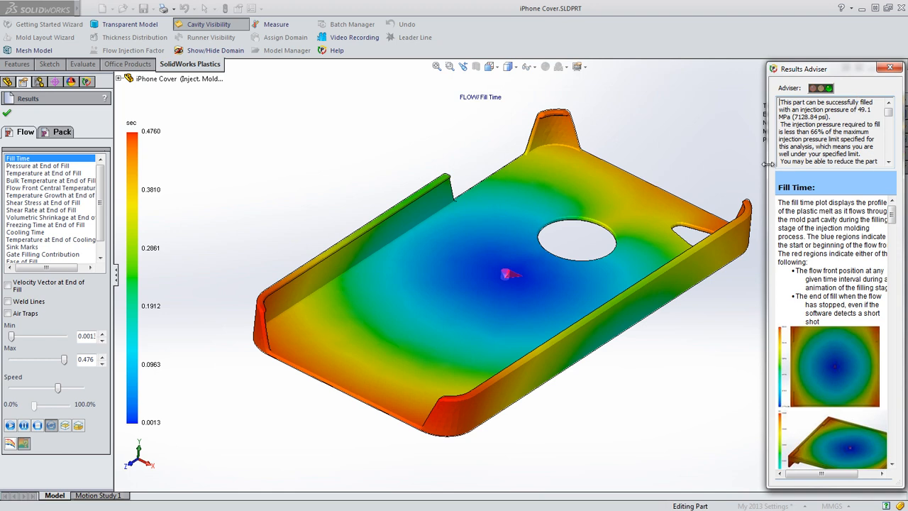
Widen the Results Adviser to read its Fill Time guidance, then close it and the flow results.
left_click_drag(767, 165, 651, 166)
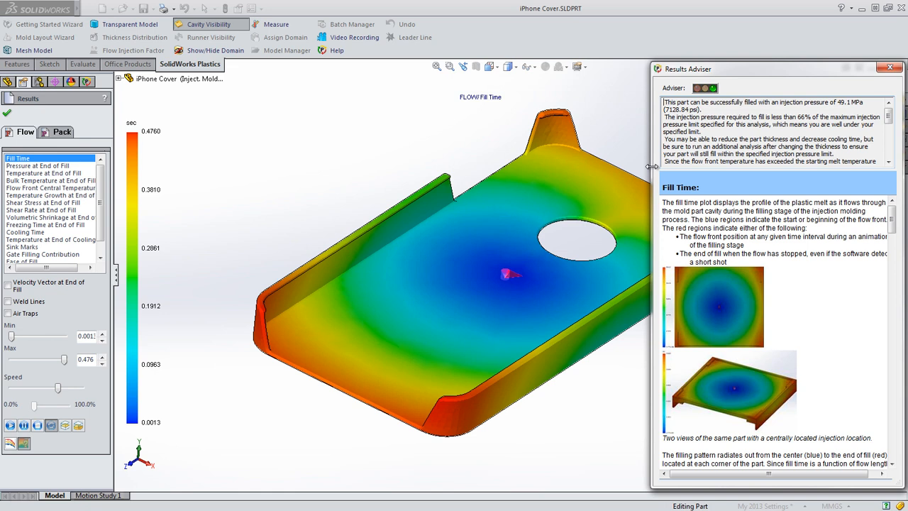
left_click(887, 68)
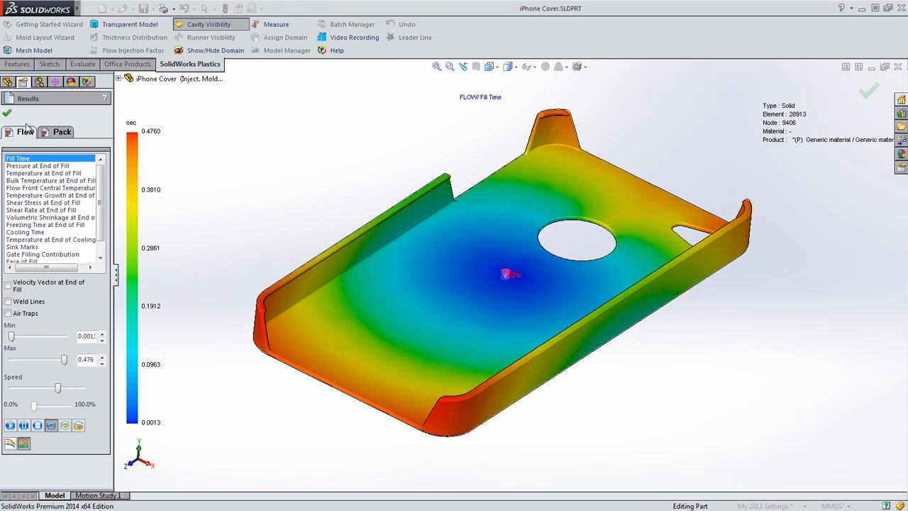
left_click(7, 114)
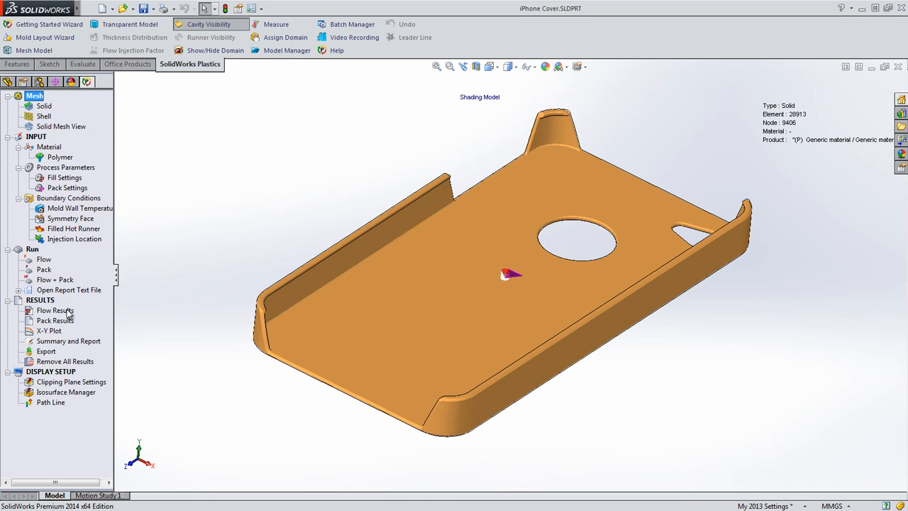
Set the plastics results export type to SolidWorks Simulation, then close the export settings.
double_click(45, 353)
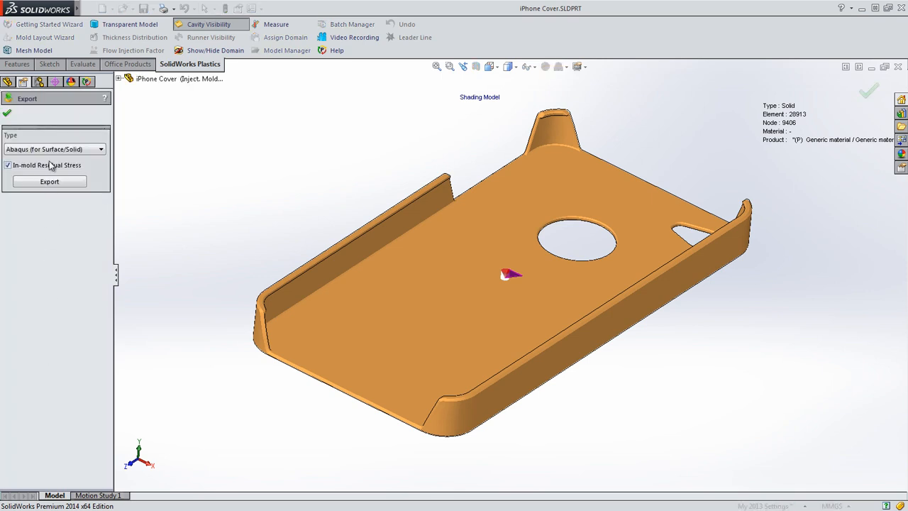
left_click(52, 150)
left_click(50, 183)
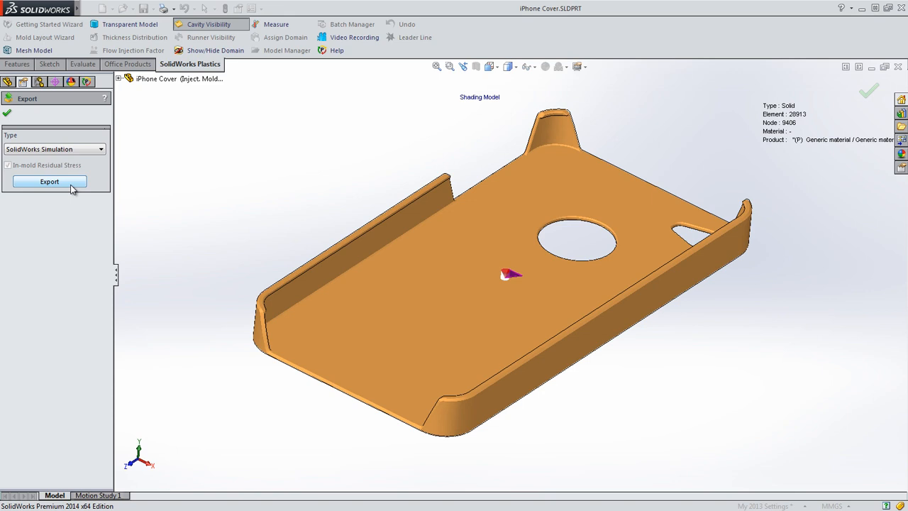
left_click(7, 114)
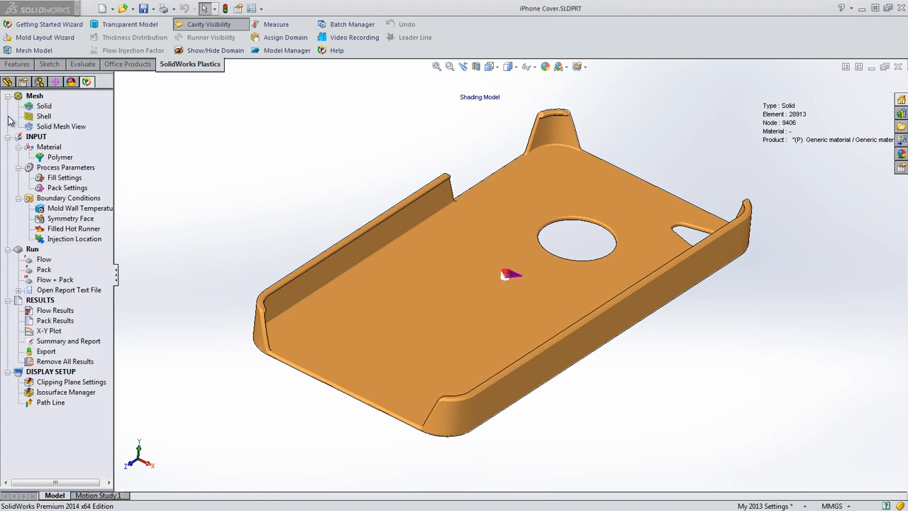
Enable the SolidWorks Simulation add-in and open the Residual Stress Analysis study.
left_click(145, 64)
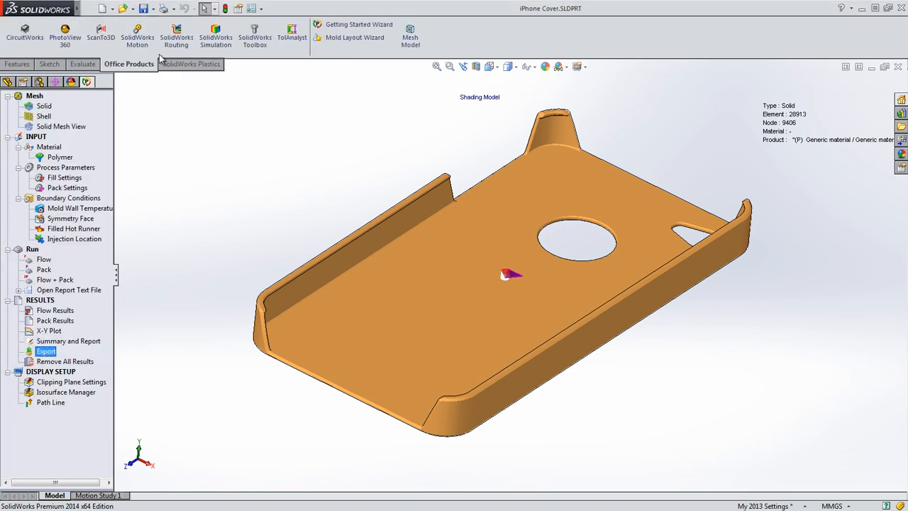
left_click(209, 41)
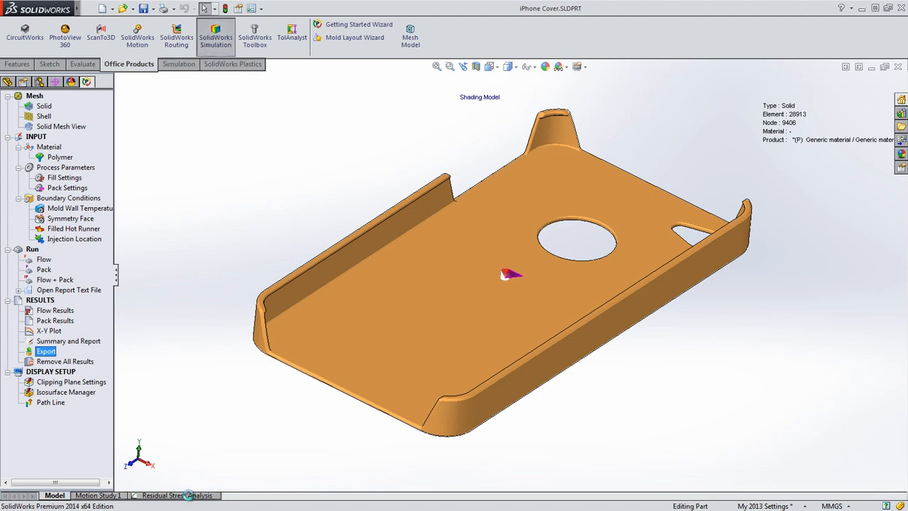
left_click(190, 495)
Review the study's in-mold residual stress import settings and close them without changes.
right_click(43, 259)
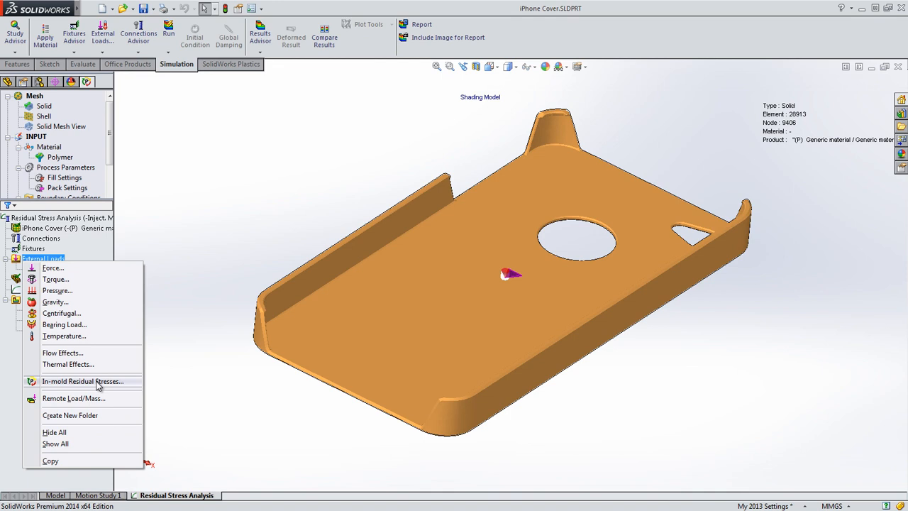
left_click(98, 382)
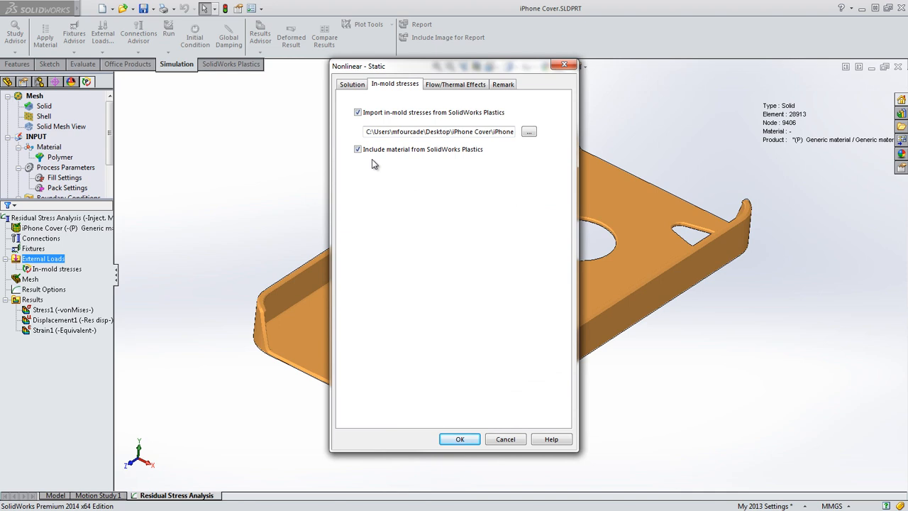
left_click(504, 439)
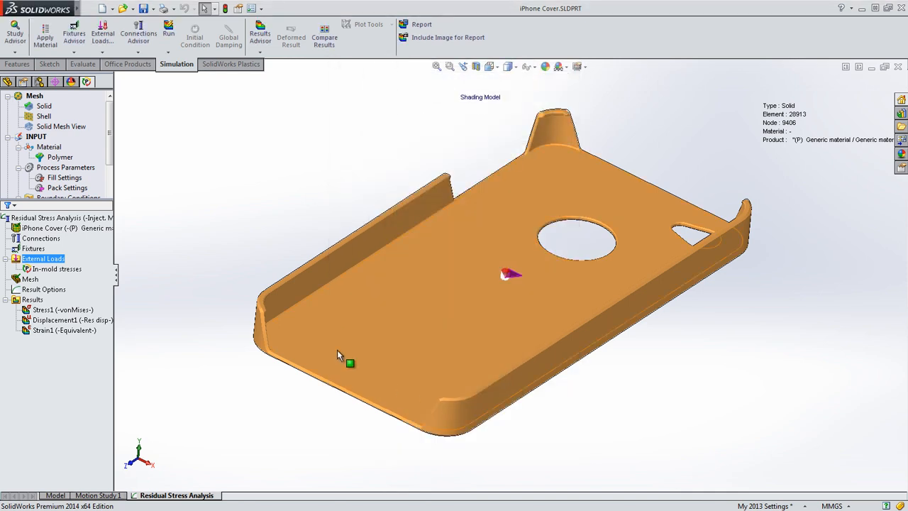
Display the von Mises plot Stress1 and animate it, then stop and close the animation.
double_click(55, 310)
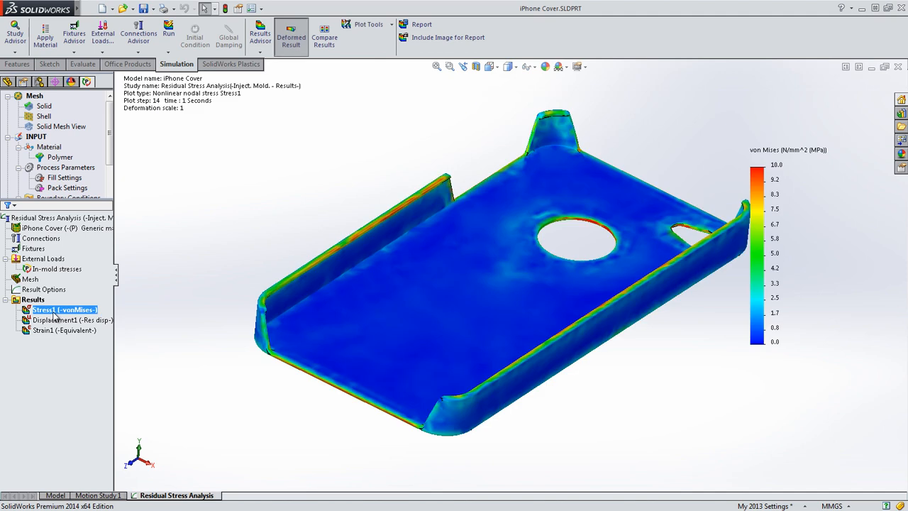
right_click(56, 317)
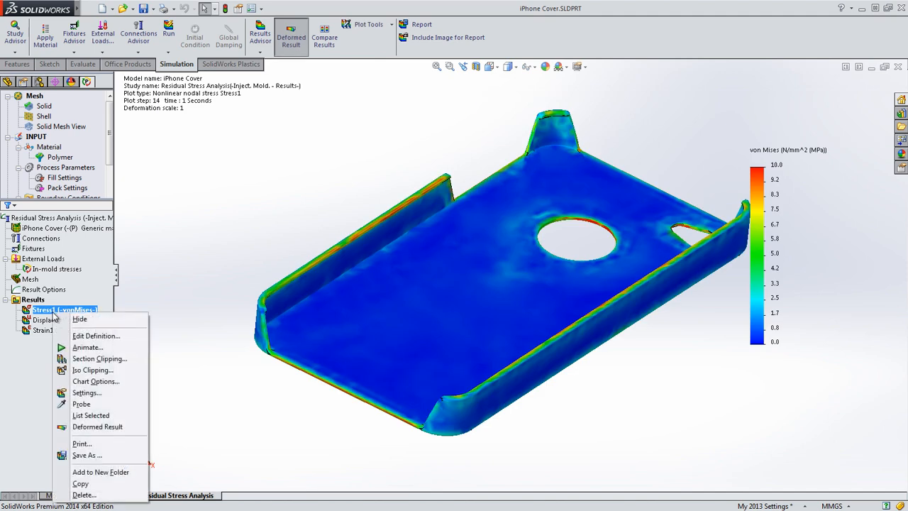
left_click(75, 348)
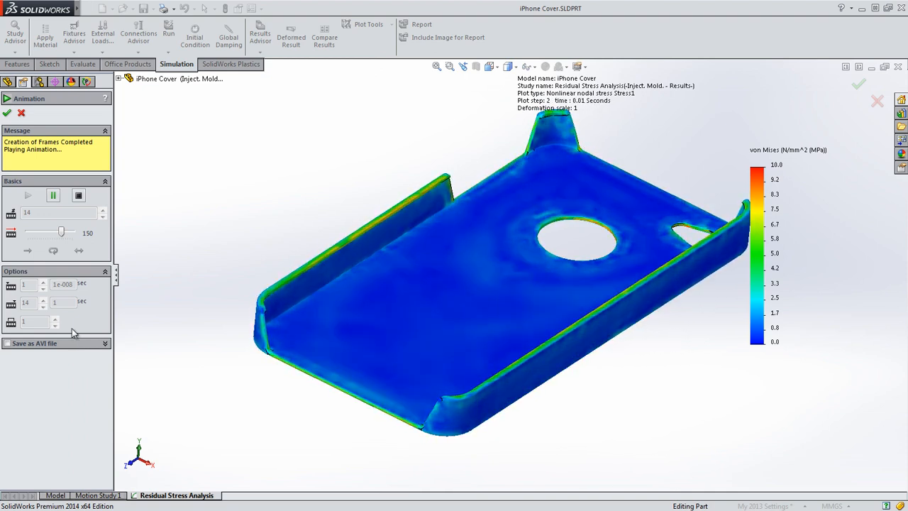
left_click(78, 195)
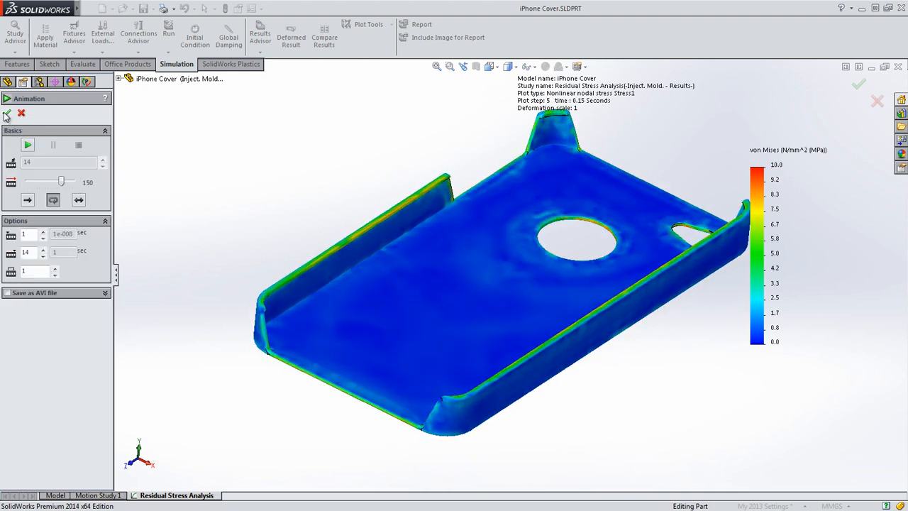
left_click(7, 112)
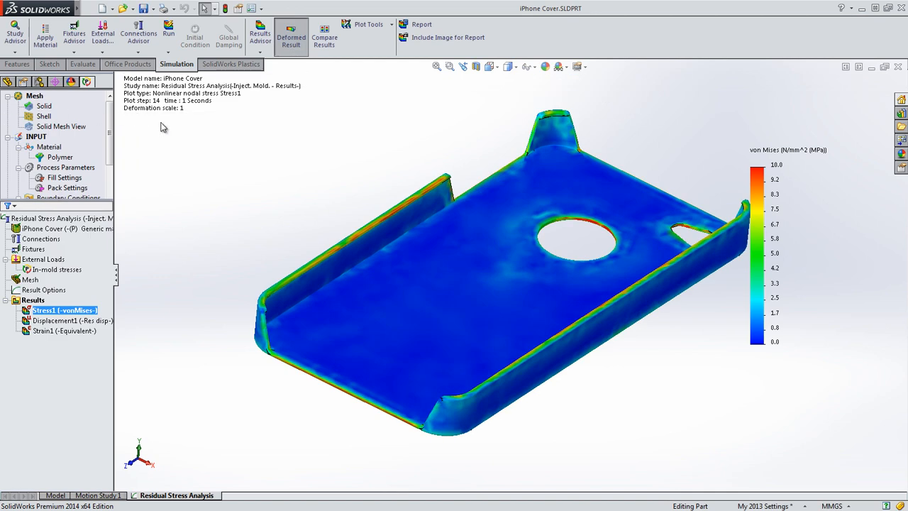